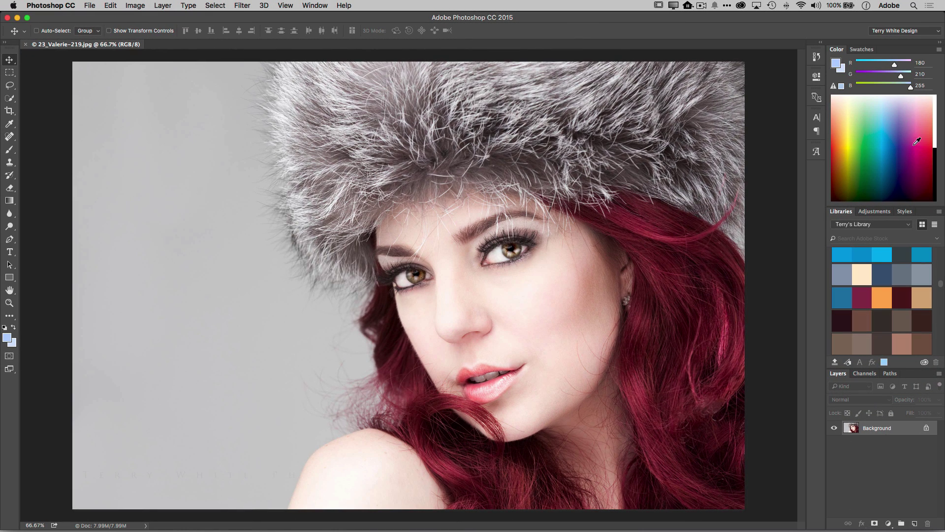
# Save a new workspace named with the owner's name plus "Retouching", capturing keyboard shortcuts, menus and toolbar
pyautogui.click(938, 32)
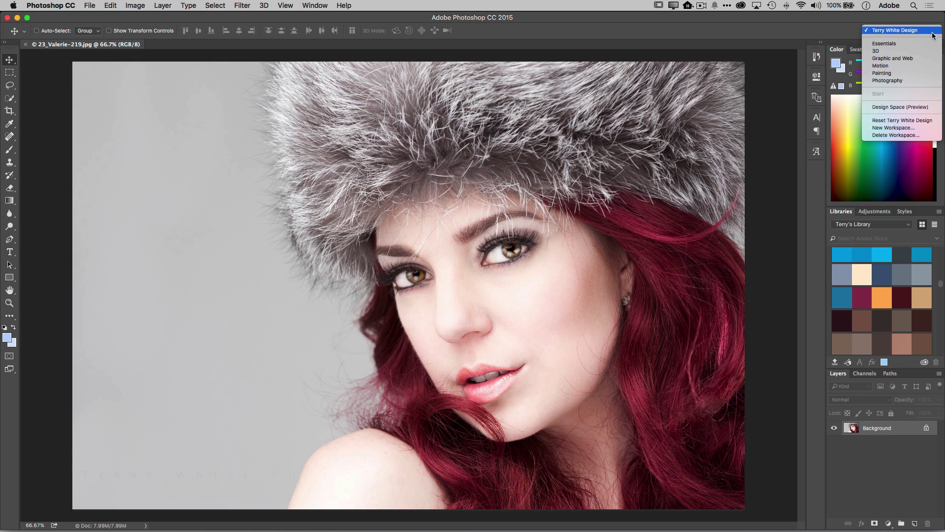
pyautogui.click(909, 129)
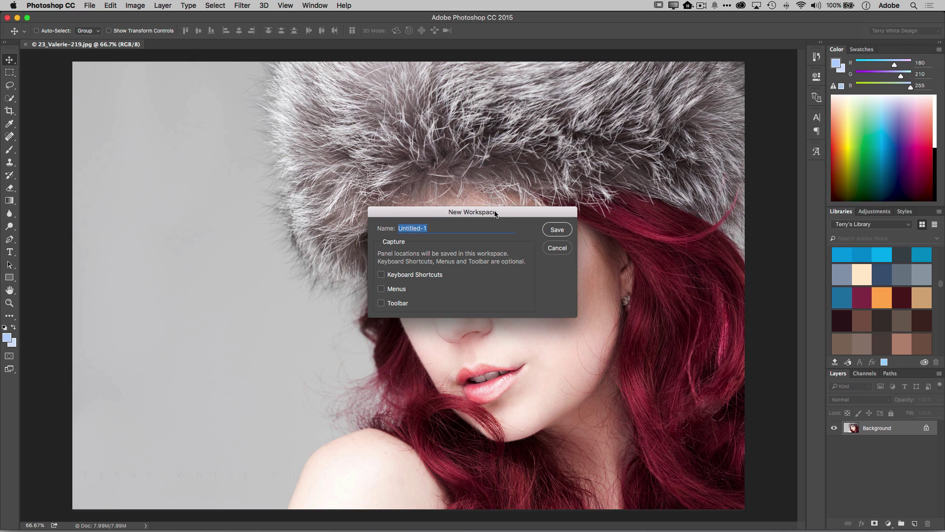
pyautogui.write('Terry White REtouching')
pyautogui.click(381, 275)
pyautogui.click(386, 290)
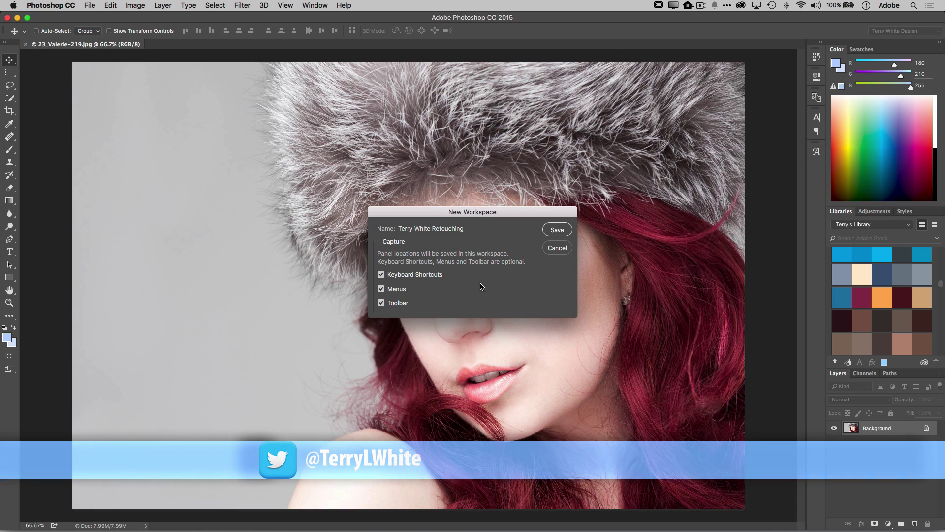
pyautogui.click(560, 232)
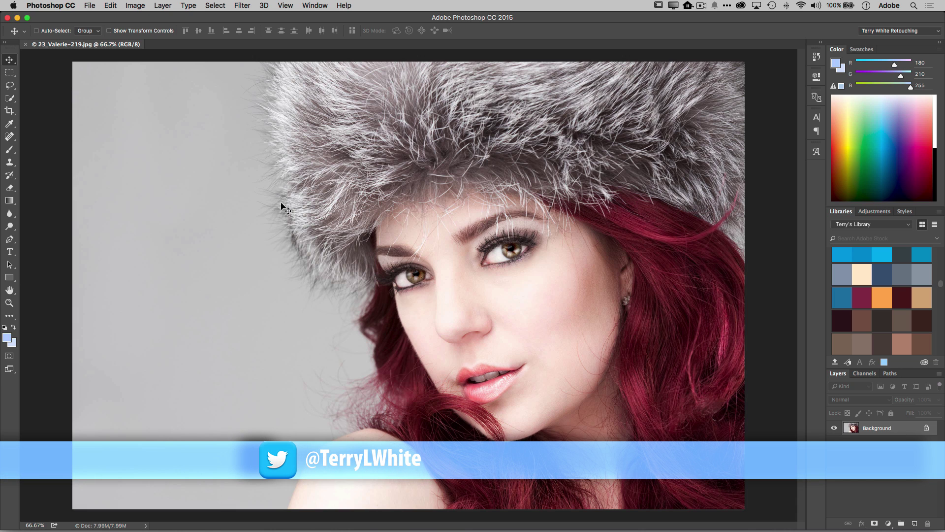
# Open toolbar customization and move the Artboard, Single Row Marquee and Single Column Marquee tools to Extra Tools
pyautogui.click(110, 6)
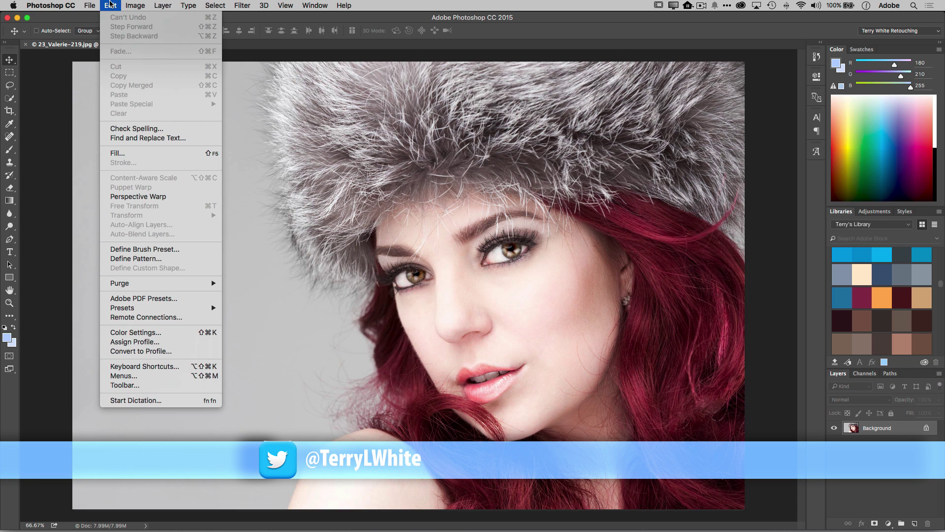
pyautogui.click(161, 386)
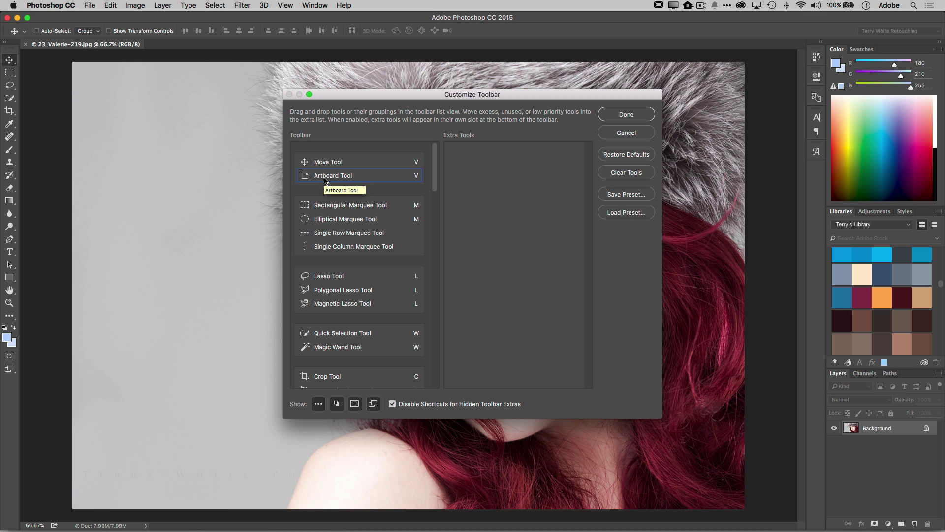
pyautogui.moveTo(325, 181); pyautogui.dragTo(472, 177)
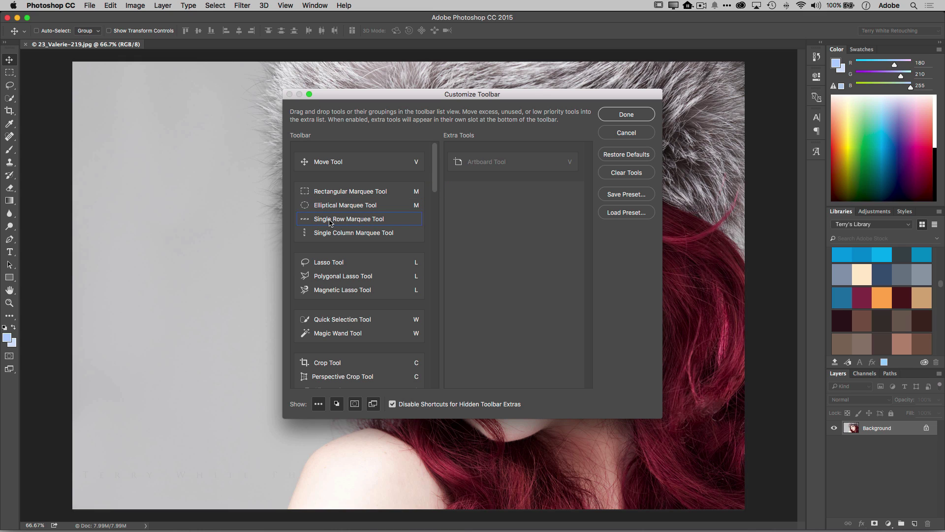
pyautogui.moveTo(330, 222); pyautogui.dragTo(475, 217)
pyautogui.moveTo(325, 223); pyautogui.dragTo(482, 227)
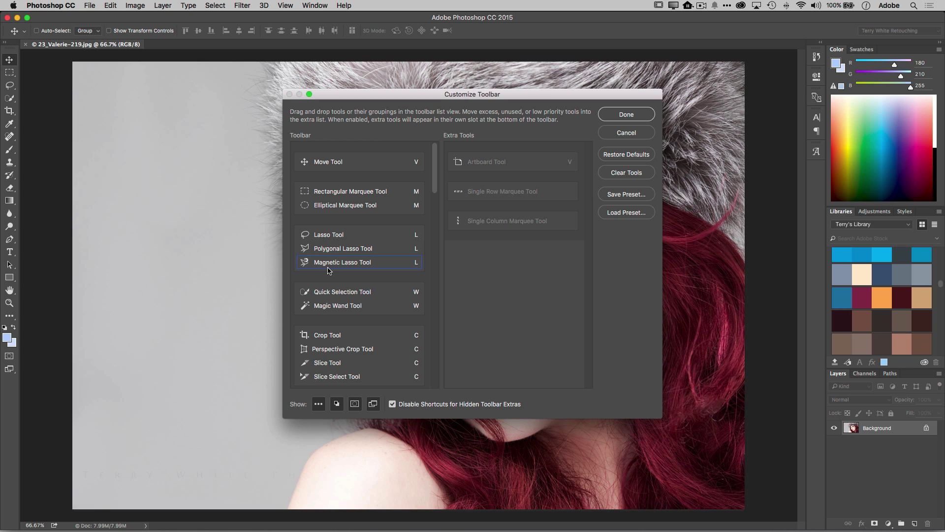
# Move the Slice, Slice Select, 3D Material Eyedropper, Ruler, Note and Count tools from the toolbar list to Extra Tools
pyautogui.scroll(-3, 330, 266)
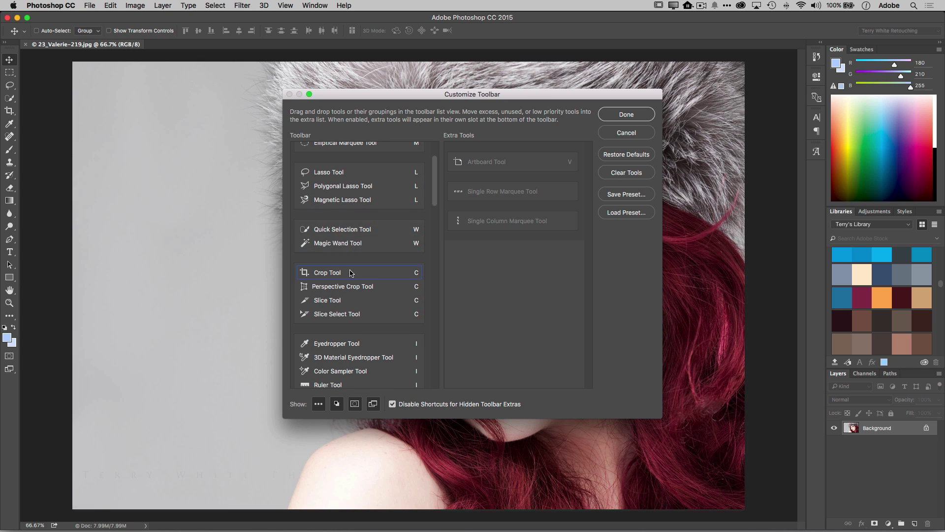
pyautogui.scroll(-2, 349, 272)
pyautogui.moveTo(328, 267)
pyautogui.mouseDown()
pyautogui.moveTo(504, 262)
pyautogui.moveTo(390, 272)
pyautogui.moveTo(482, 278)
pyautogui.mouseUp()
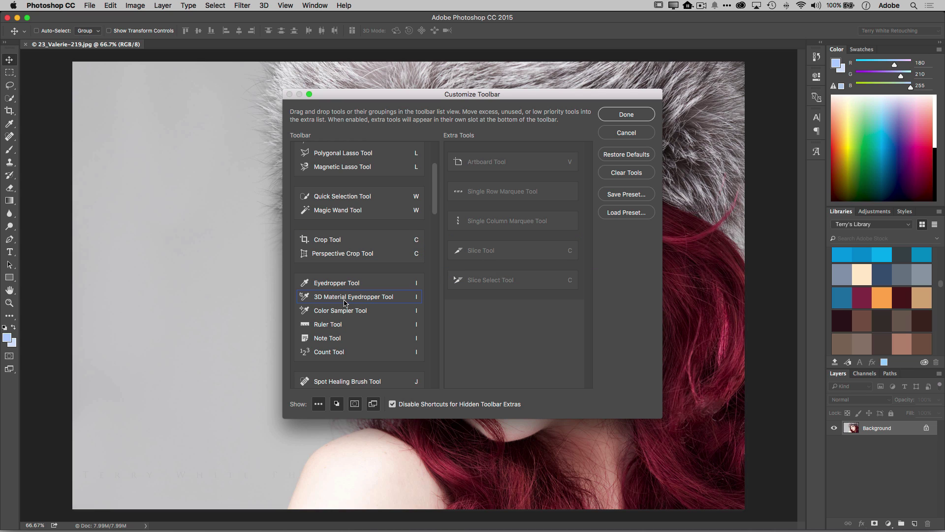
pyautogui.moveTo(337, 294); pyautogui.dragTo(501, 306)
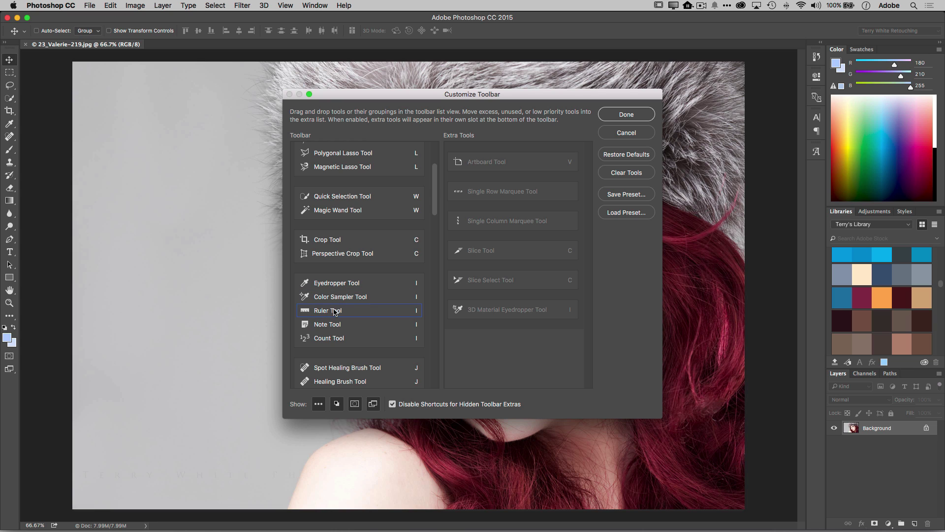
pyautogui.moveTo(336, 311); pyautogui.dragTo(497, 335)
pyautogui.moveTo(337, 311); pyautogui.dragTo(478, 347)
pyautogui.moveTo(323, 316); pyautogui.dragTo(483, 333)
# Separate the Patch Tool into its own group below the healing tools, and move Mixer Brush and Pattern Stamp to Extra Tools
pyautogui.scroll(-5, 389, 329)
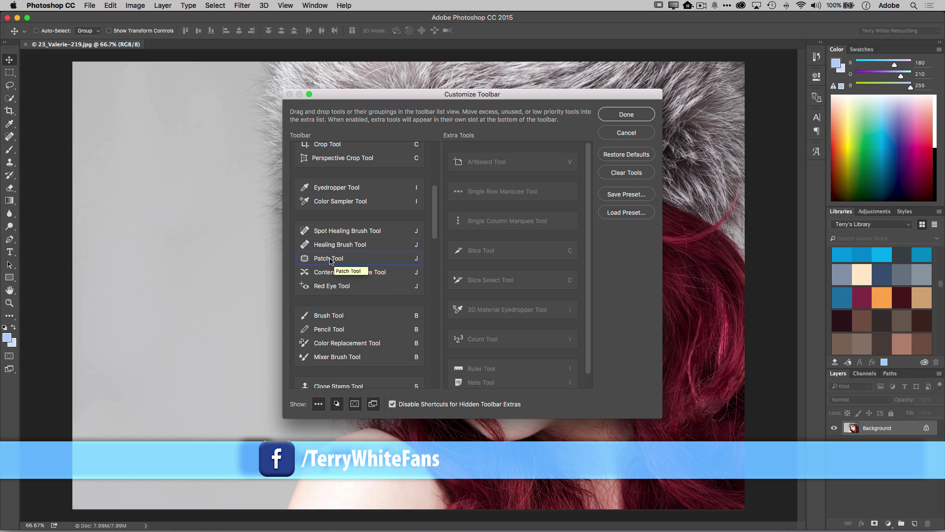
pyautogui.moveTo(330, 261); pyautogui.dragTo(330, 297)
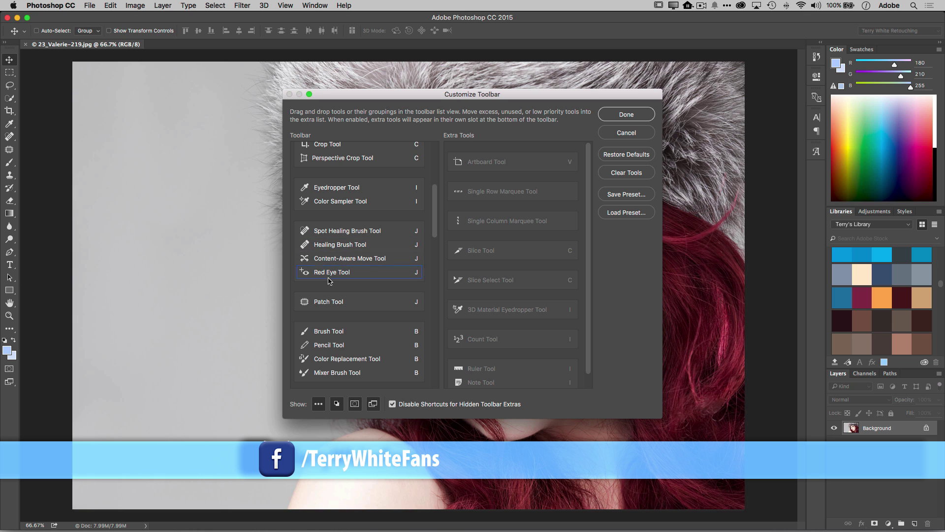
pyautogui.scroll(-4, 364, 301)
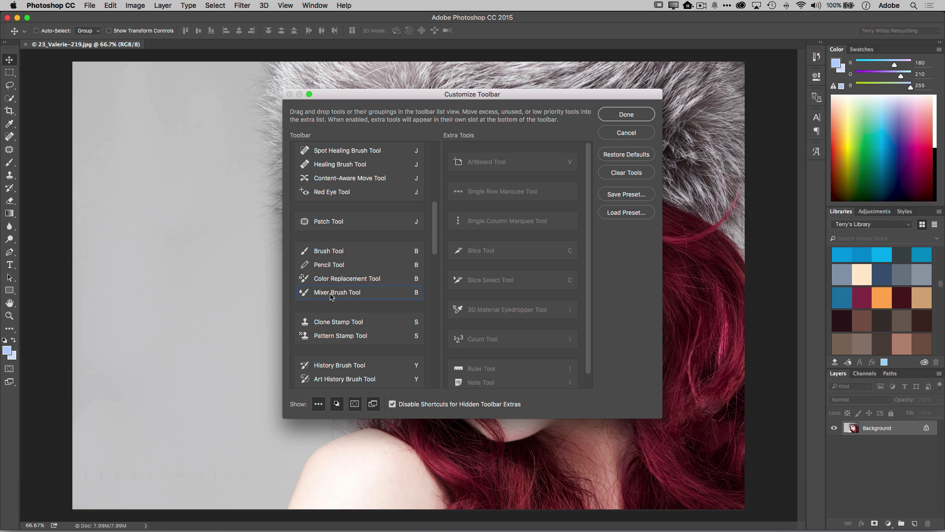
pyautogui.moveTo(331, 295); pyautogui.dragTo(487, 329)
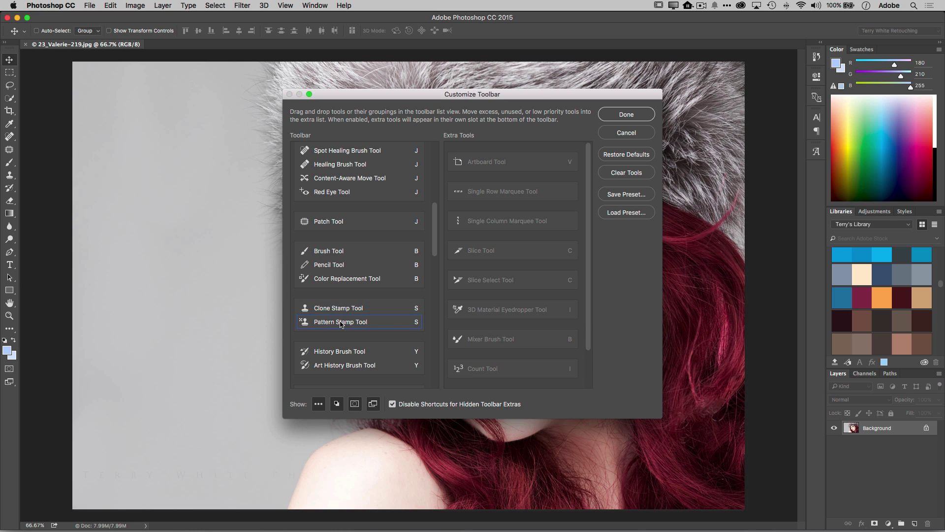
pyautogui.moveTo(340, 324); pyautogui.dragTo(483, 328)
# Move the Art History Brush, Magic Eraser, 3D Material Drop and Paint Bucket tools to Extra Tools
pyautogui.scroll(-3, 371, 319)
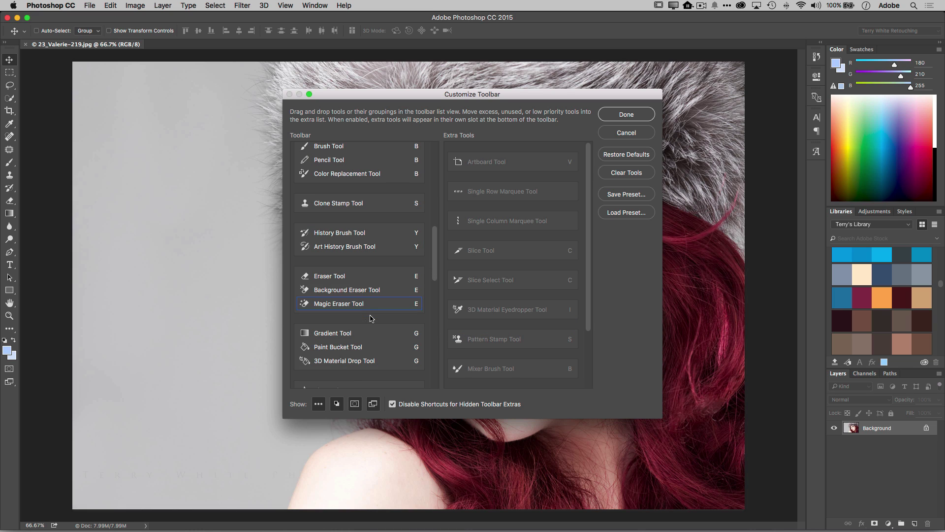
pyautogui.moveTo(334, 249); pyautogui.dragTo(493, 291)
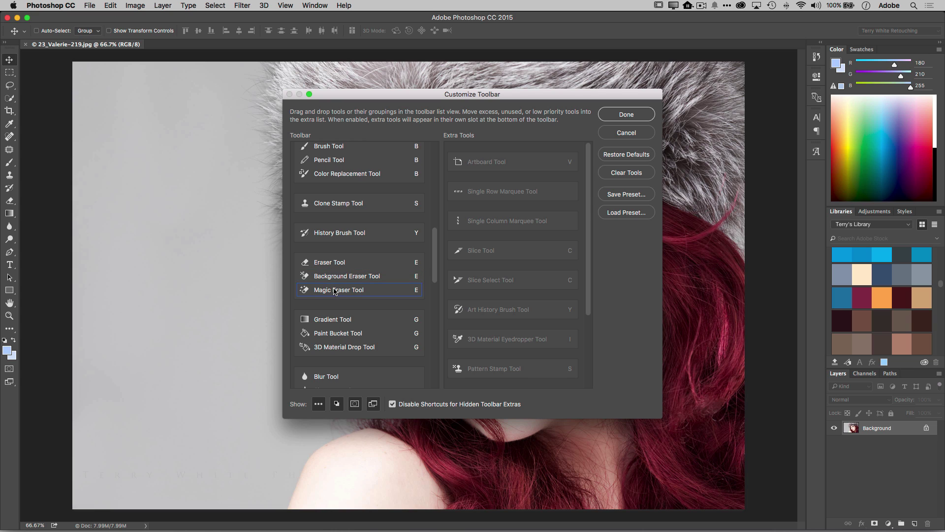
pyautogui.moveTo(335, 290); pyautogui.dragTo(485, 297)
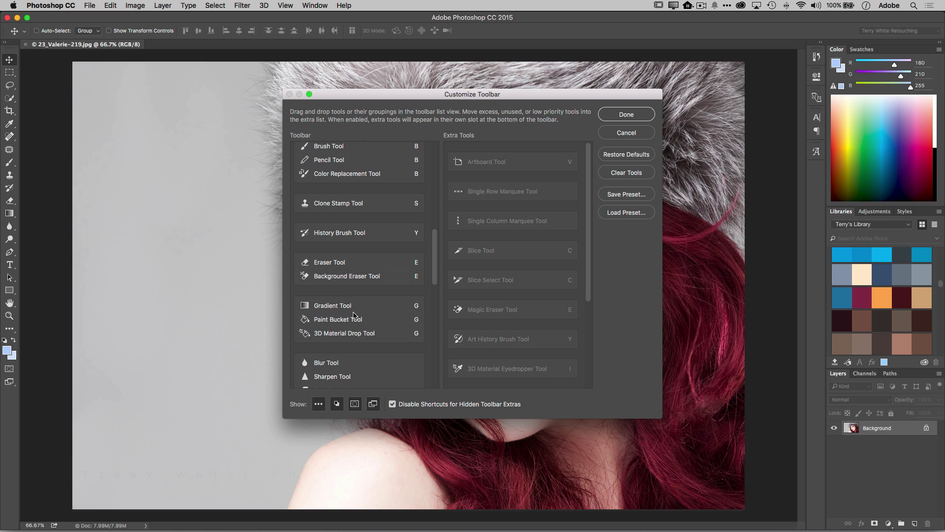
pyautogui.scroll(-3, 371, 318)
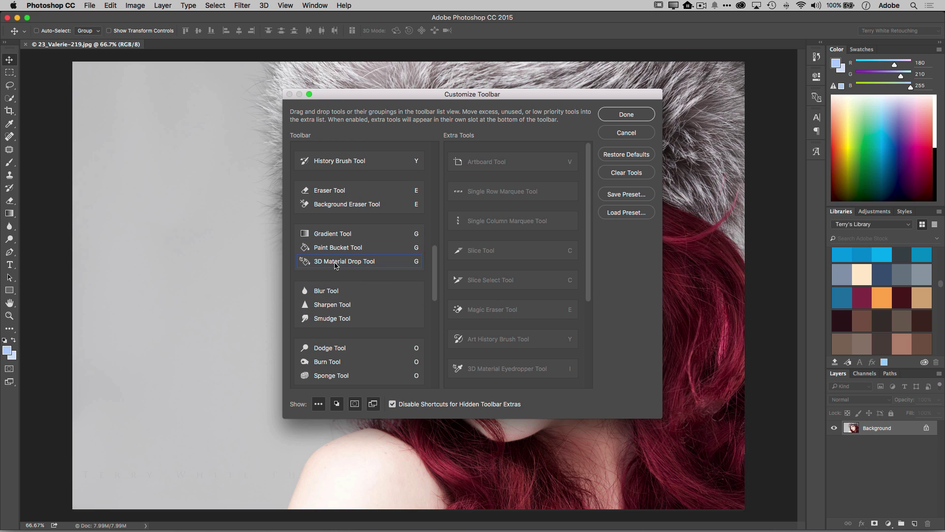
pyautogui.moveTo(340, 263); pyautogui.dragTo(486, 282)
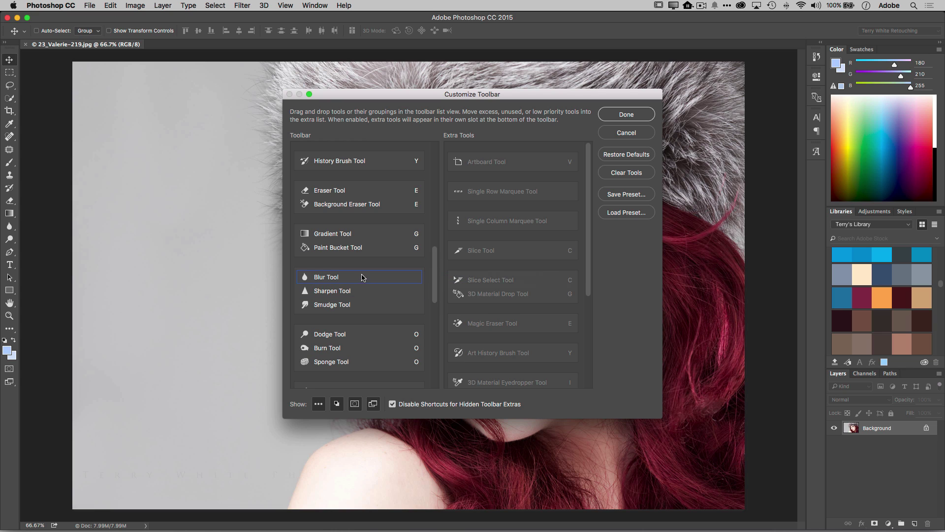
pyautogui.moveTo(336, 256); pyautogui.dragTo(482, 269)
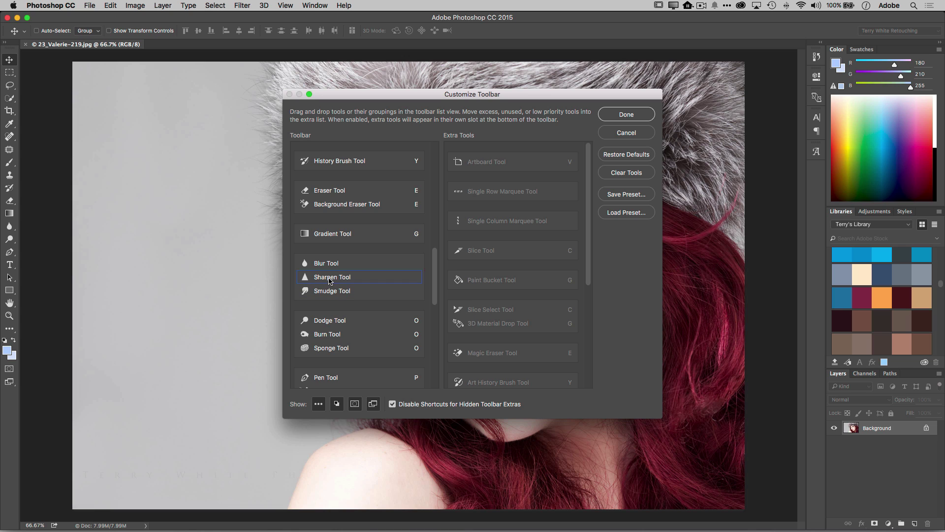
# Place the Sharpen Tool ahead of Blur in its group, and separate the Burn Tool into its own group below Dodge and Sponge
pyautogui.moveTo(330, 278); pyautogui.dragTo(328, 262)
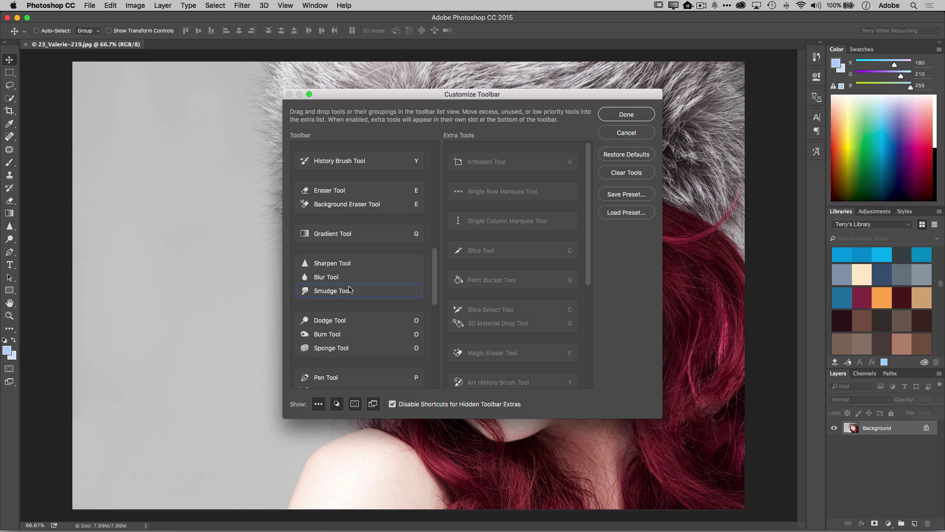
pyautogui.scroll(-5, 350, 295)
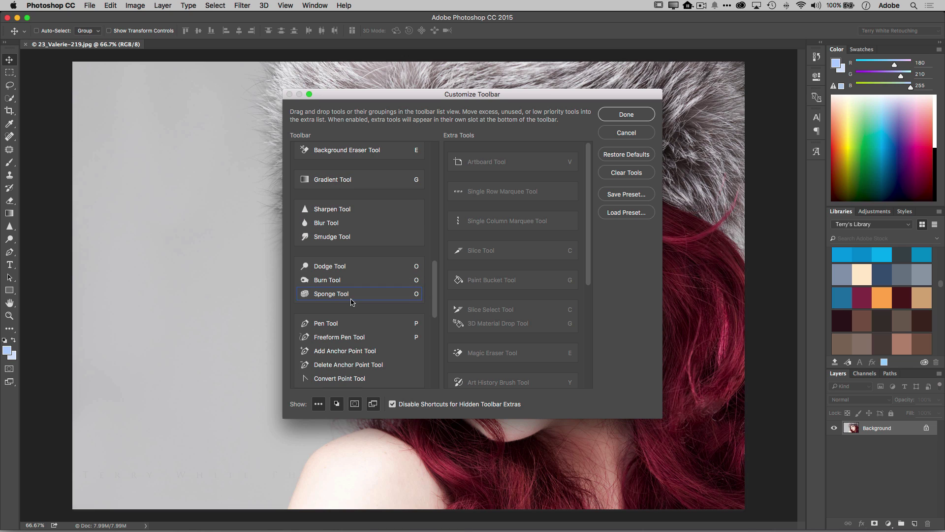
pyautogui.moveTo(335, 282); pyautogui.dragTo(337, 311)
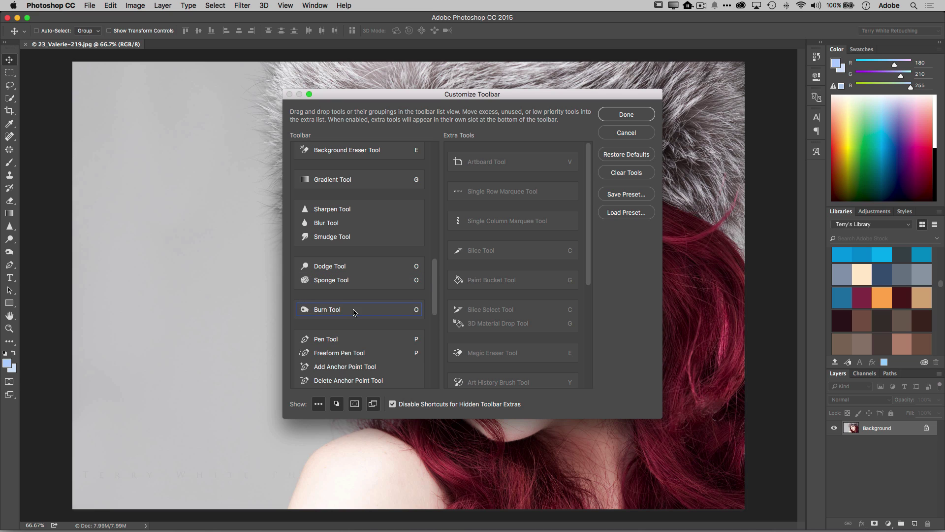
# Save the customized toolbar as a preset named TW-RetouchingTools and finish customizing the toolbar
pyautogui.scroll(-6, 357, 313)
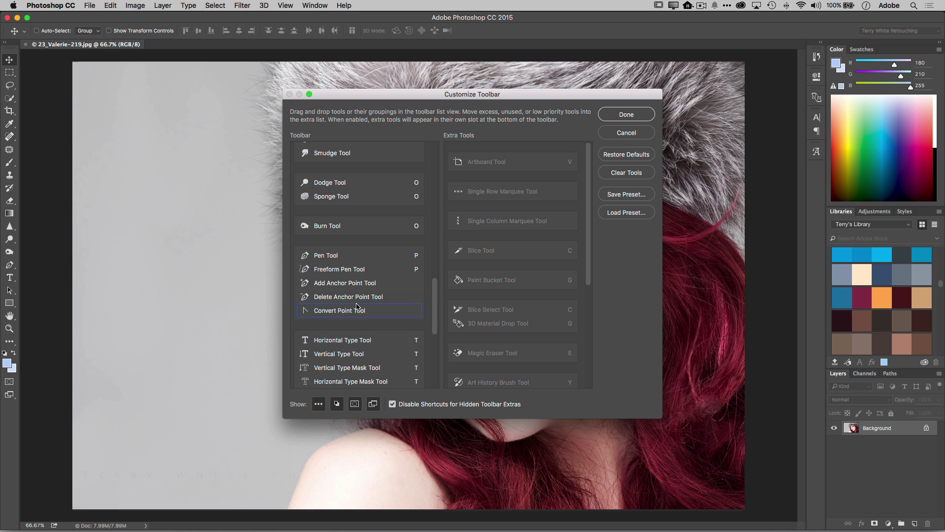
pyautogui.scroll(-5, 366, 304)
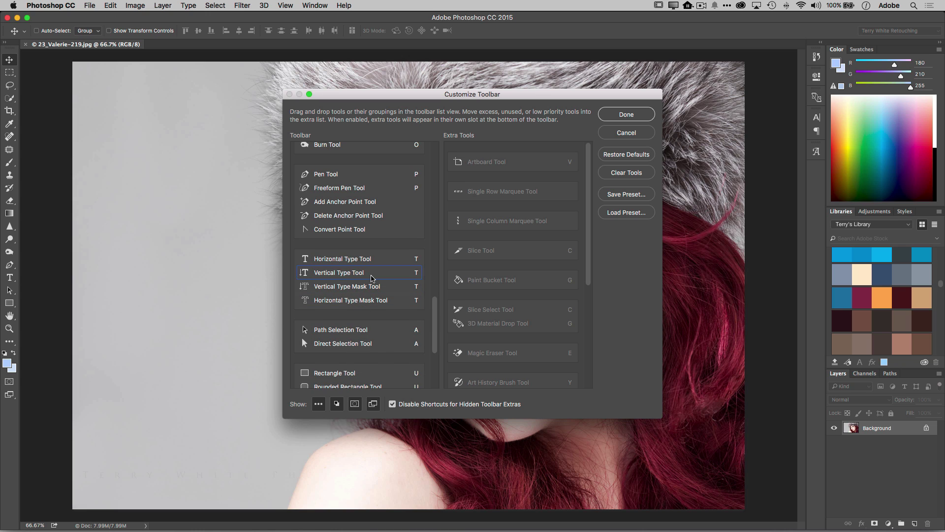
pyautogui.scroll(-1, 357, 273)
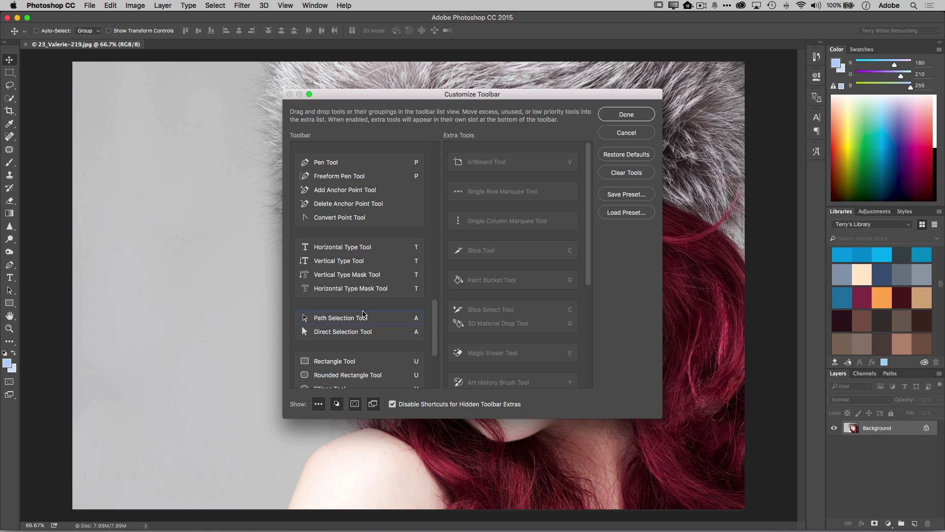
pyautogui.scroll(-4, 374, 312)
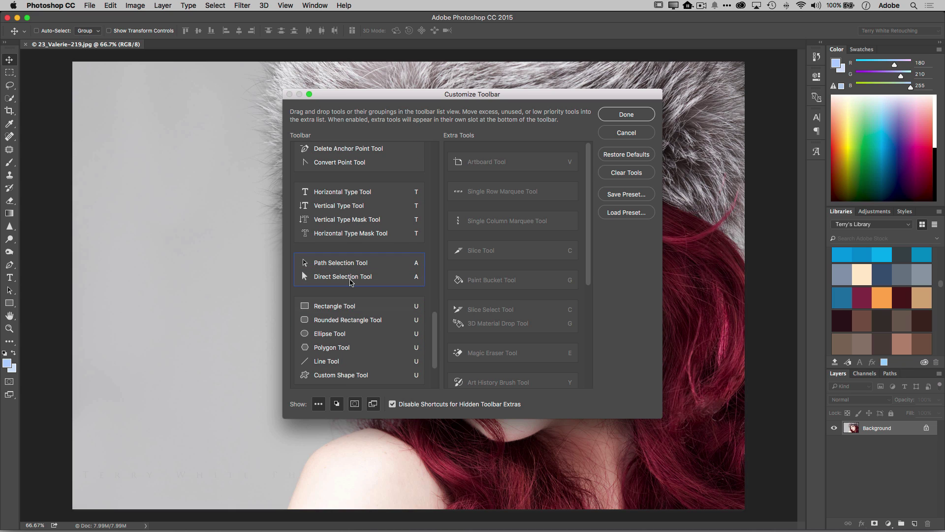
pyautogui.scroll(-3, 366, 295)
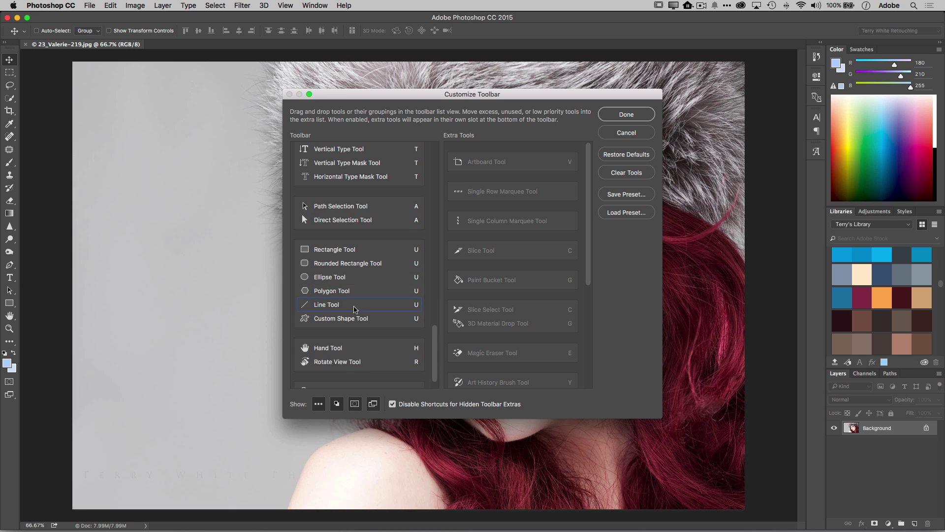
pyautogui.scroll(-1, 356, 310)
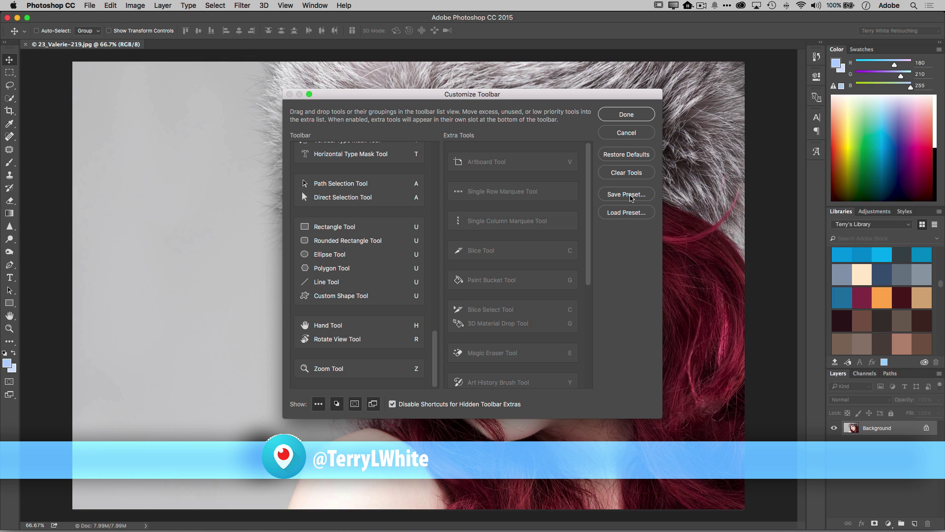
pyautogui.click(626, 195)
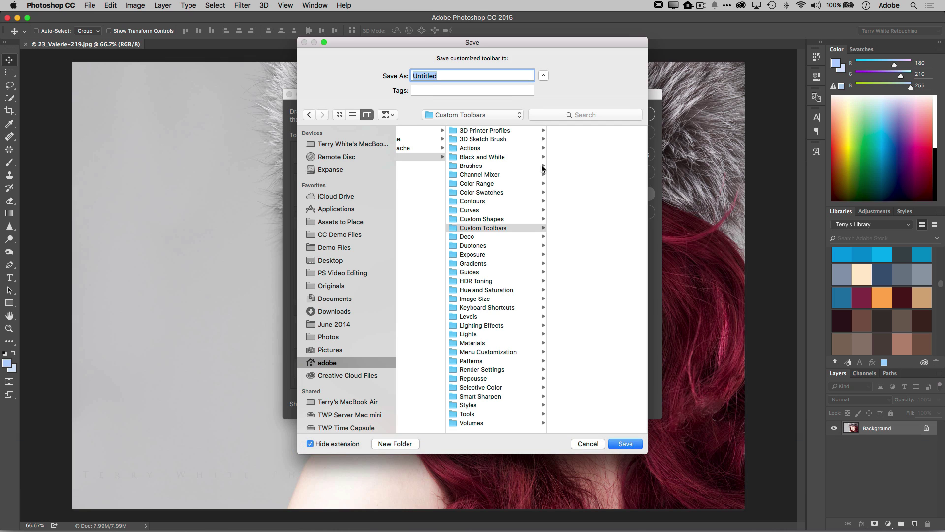
pyautogui.write('TW-RetouchingTools')
pyautogui.press('Return')
pyautogui.click(635, 117)
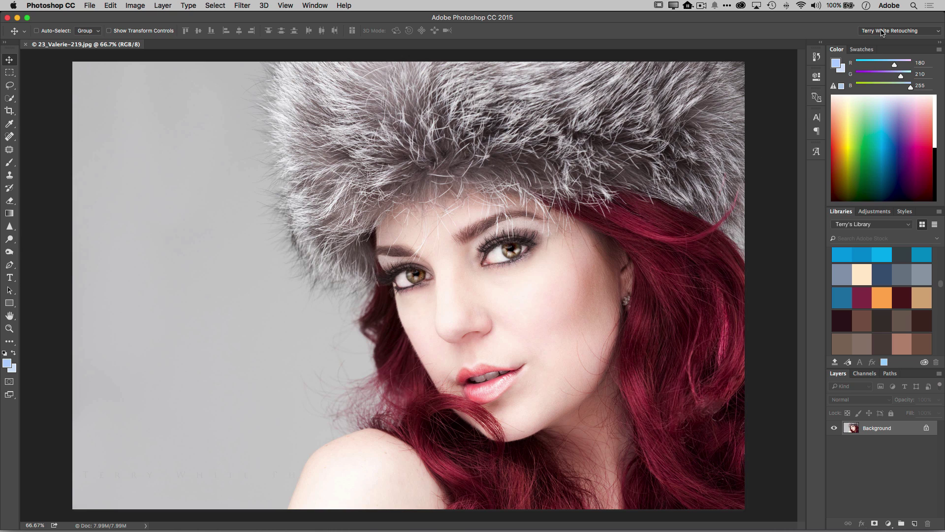
# Compare the toolbars by switching to the custom Design workspace and back to the custom Retouching workspace
pyautogui.click(935, 32)
pyautogui.click(921, 24)
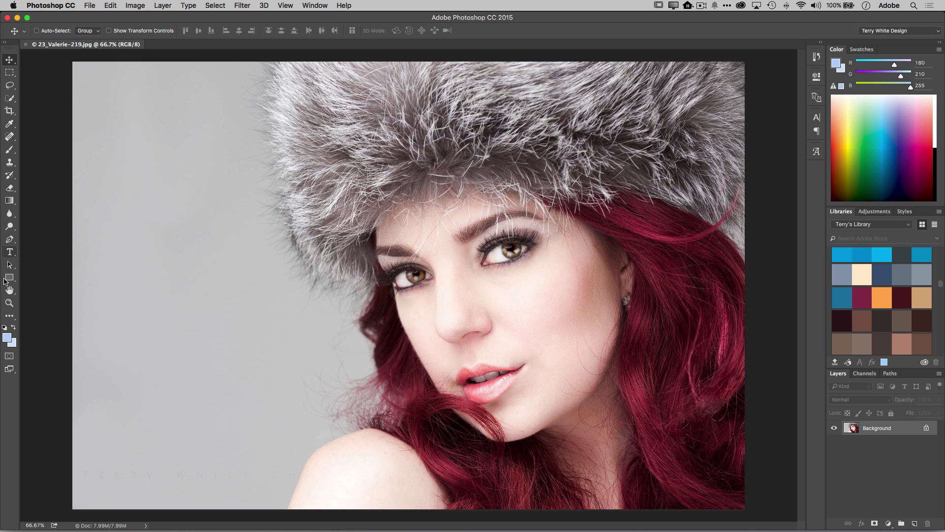
pyautogui.click(924, 32)
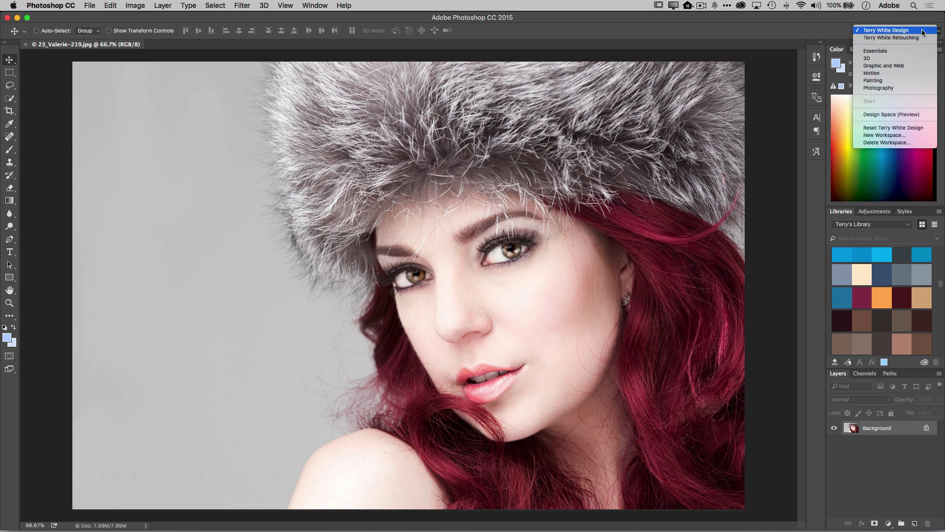
pyautogui.click(916, 38)
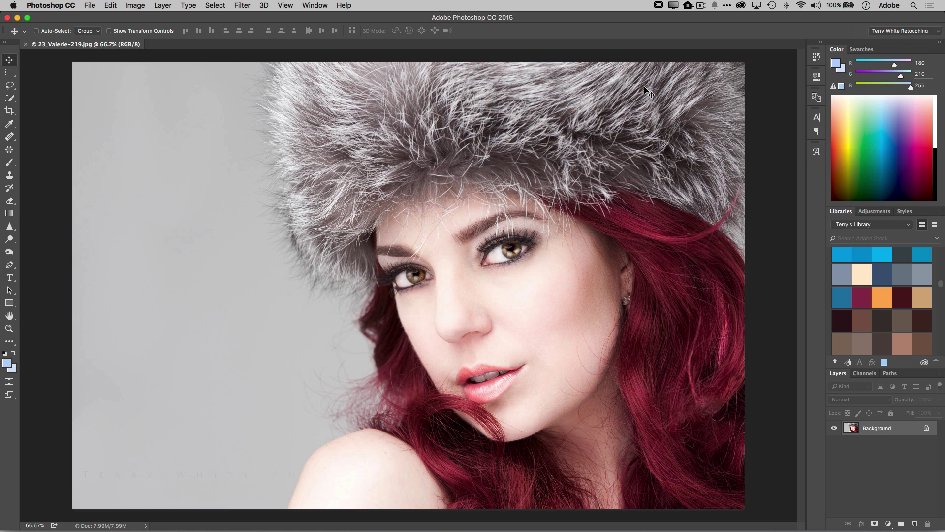